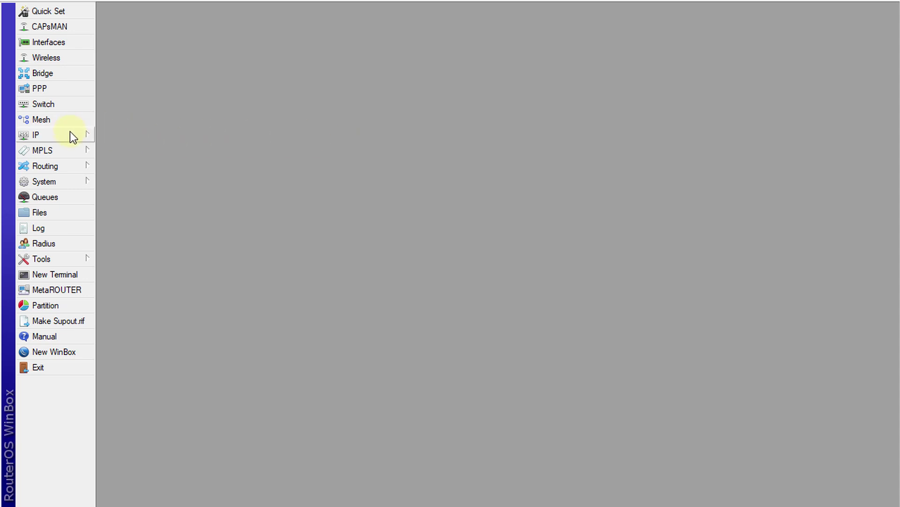
# - Open IP > Addresses to view ether1's dynamic 192.168.90.221/24 and bridge's 192.168.88.1/24
pyautogui.click(69, 136)
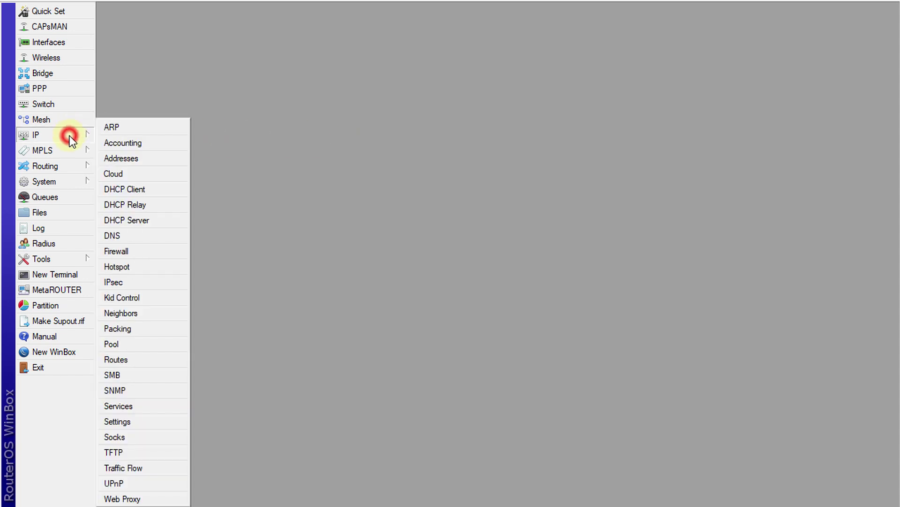
pyautogui.click(164, 156)
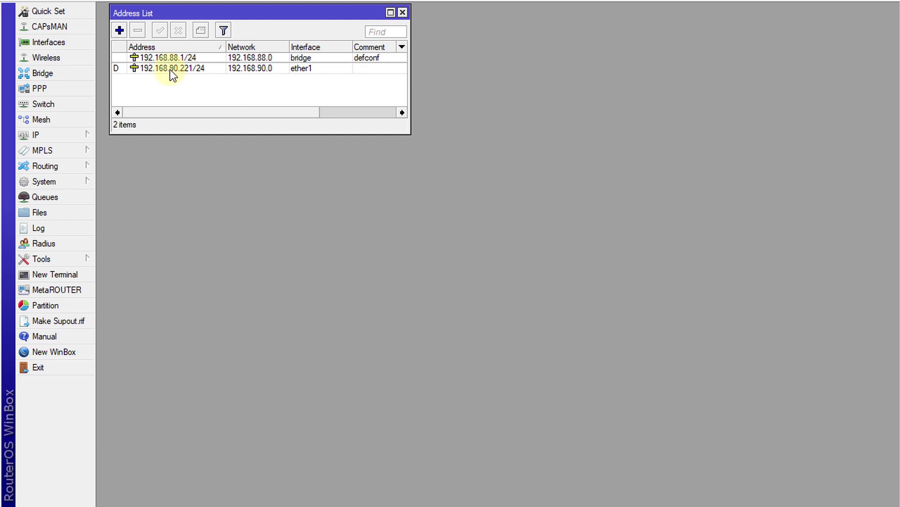
pyautogui.moveTo(170, 70)
# - Open the ether1 entry's properties from the IP > DHCP Client list
pyautogui.click(56, 136)
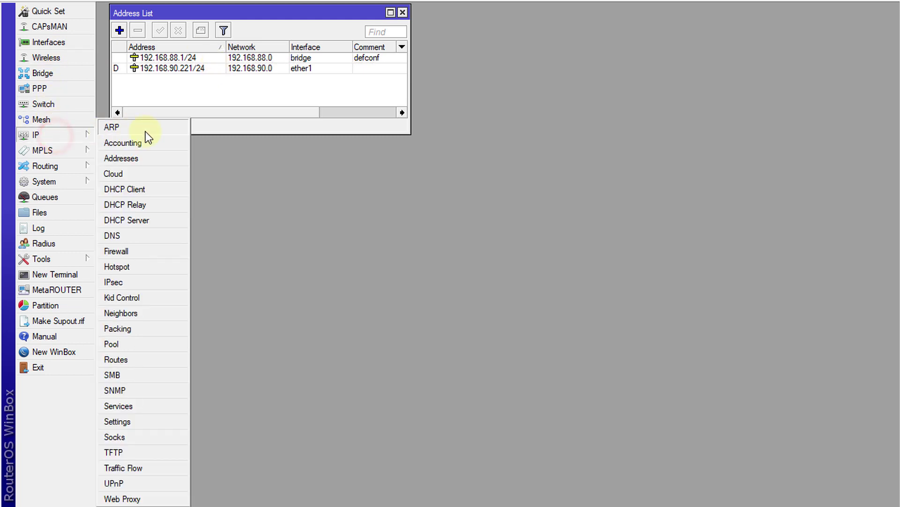
pyautogui.click(150, 189)
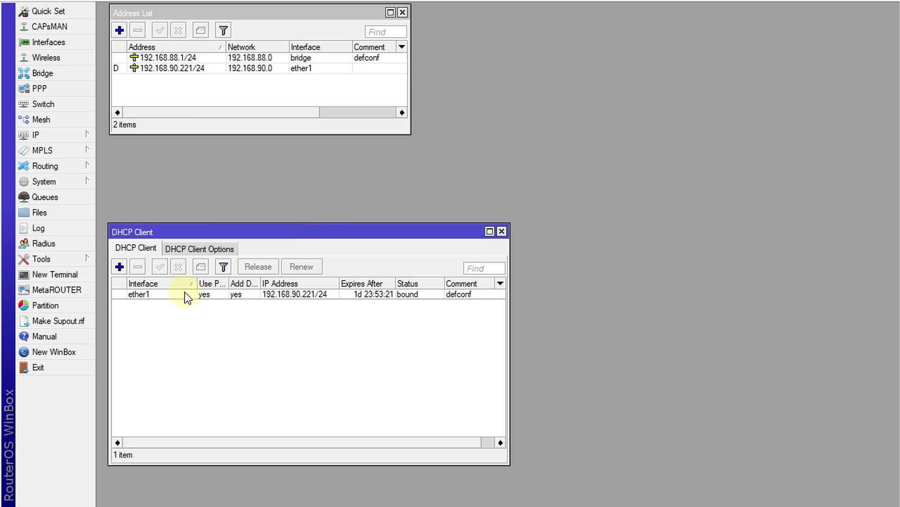
pyautogui.doubleClick(288, 295)
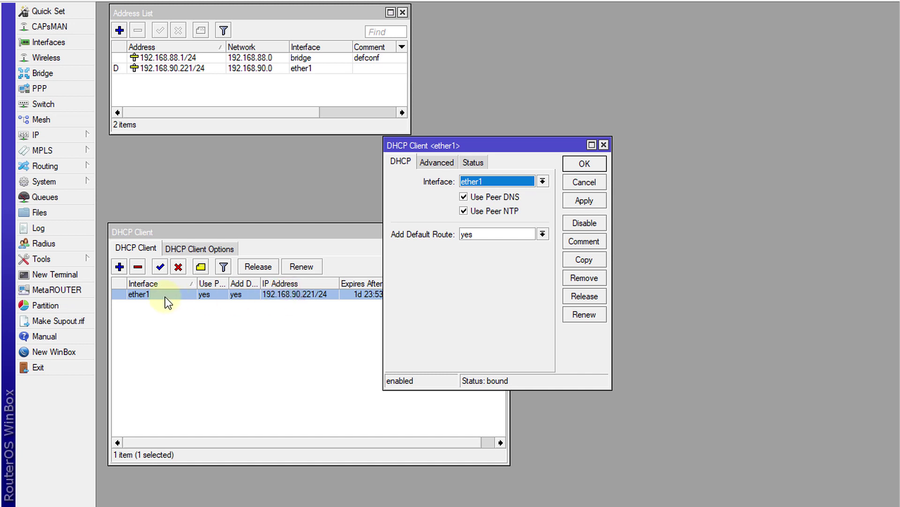
# - Review ether1's Advanced and Status lease details, then cancel the dialog unchanged
pyautogui.click(436, 163)
pyautogui.click(467, 162)
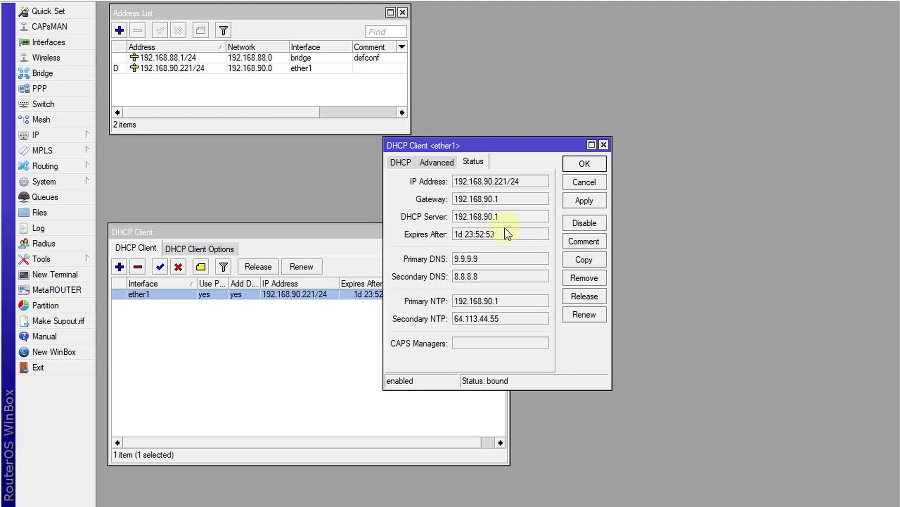
pyautogui.click(401, 163)
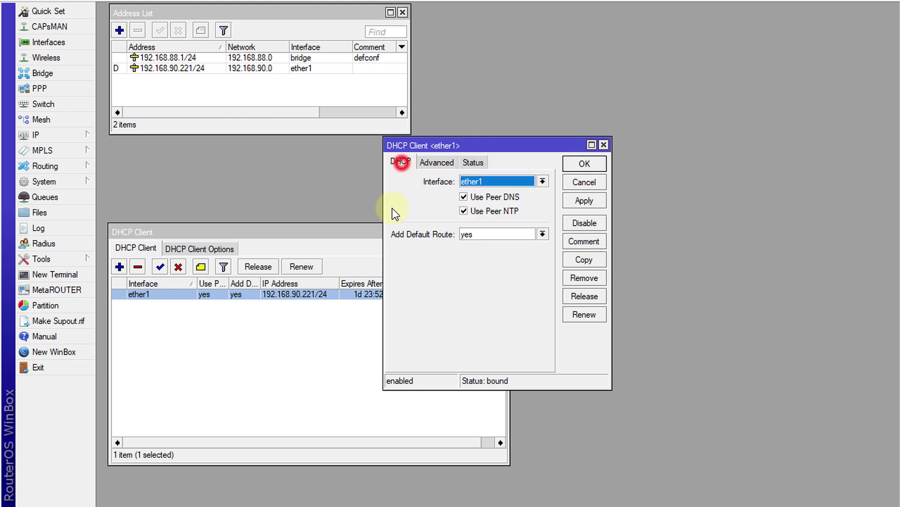
pyautogui.click(578, 184)
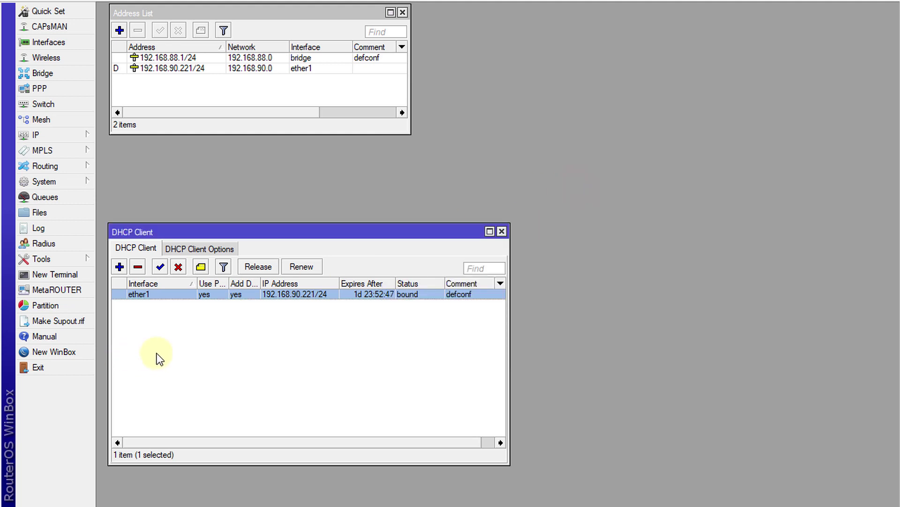
pyautogui.click(178, 268)
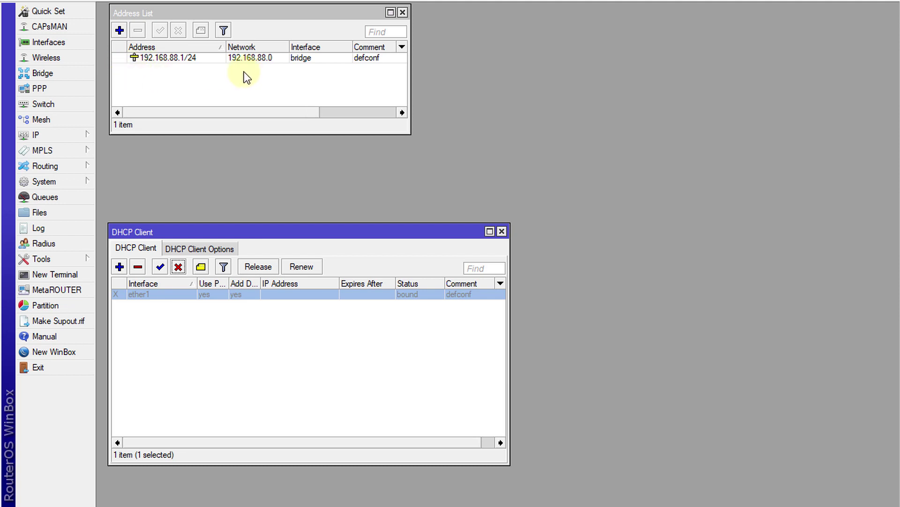
pyautogui.click(160, 267)
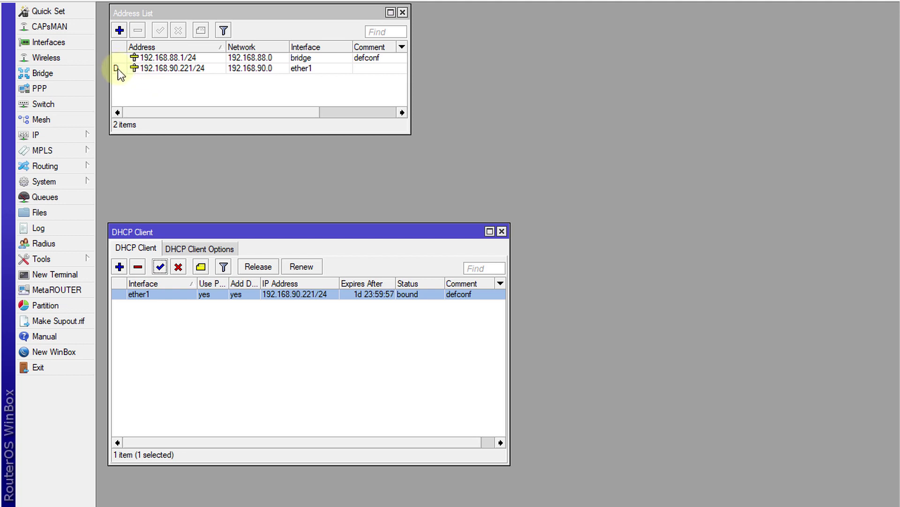
pyautogui.moveTo(117, 68)
pyautogui.click(179, 267)
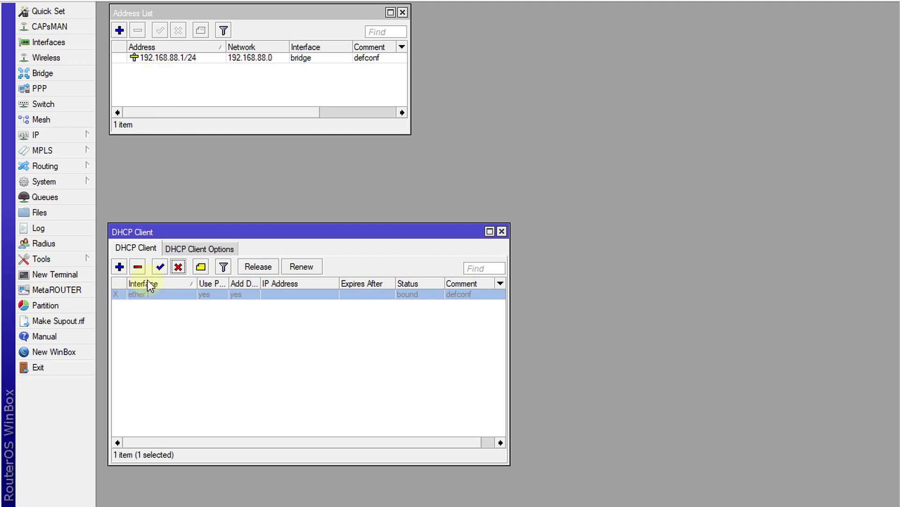
pyautogui.click(159, 267)
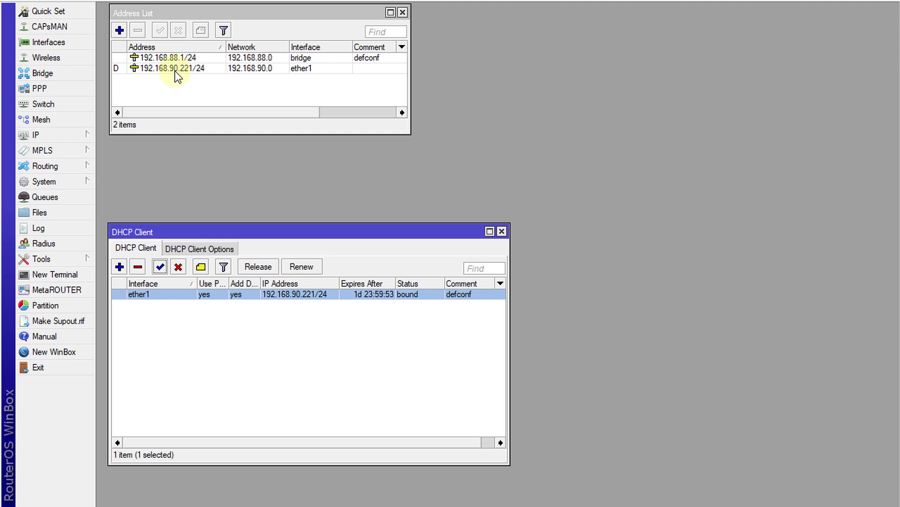
pyautogui.moveTo(175, 72)
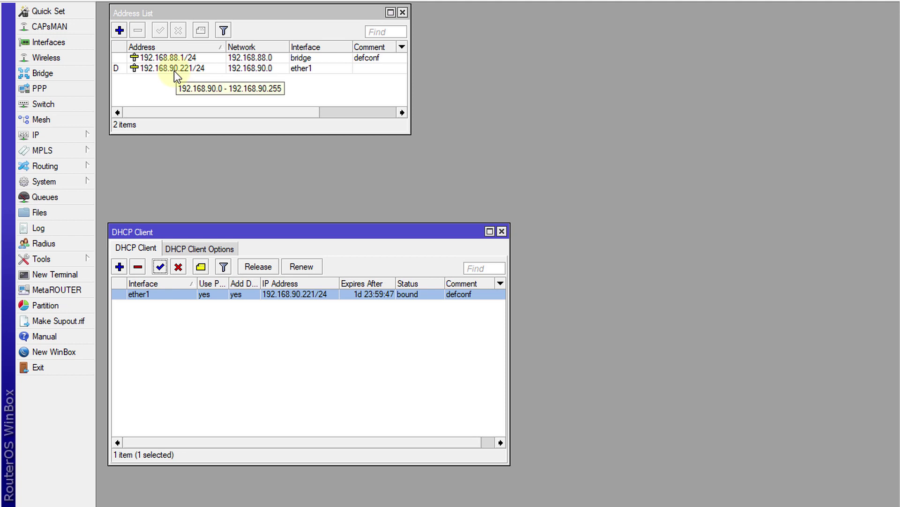
# - Disable ether1's DHCP client and enter a new address 192.168.90.3/24
pyautogui.click(179, 266)
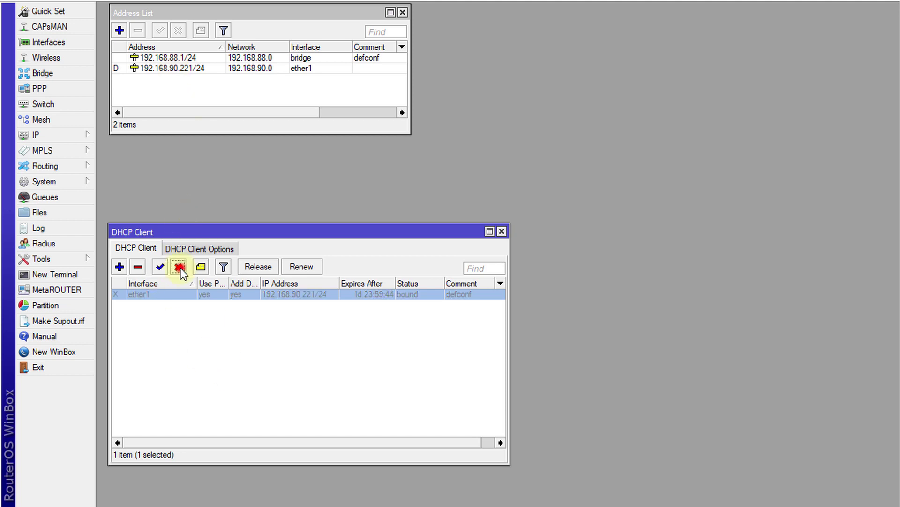
pyautogui.click(120, 30)
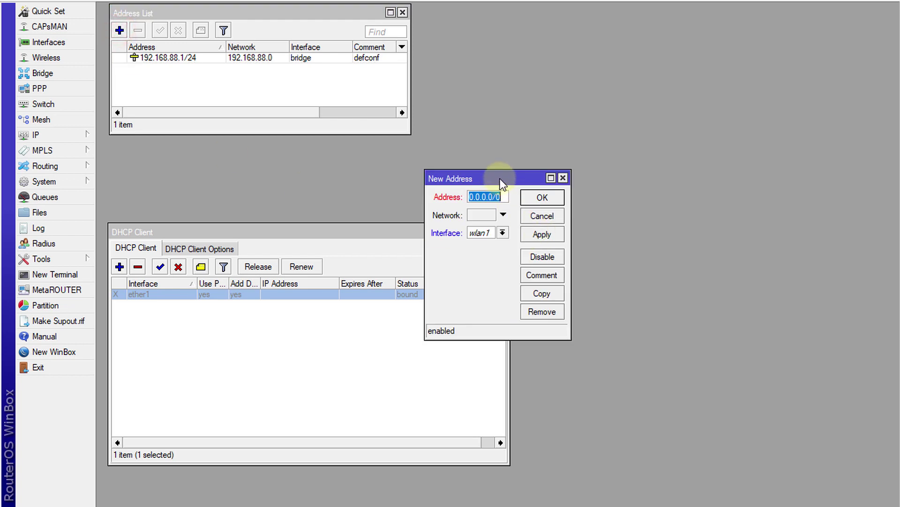
pyautogui.moveTo(500, 178); pyautogui.dragTo(303, 92)
pyautogui.write('1')
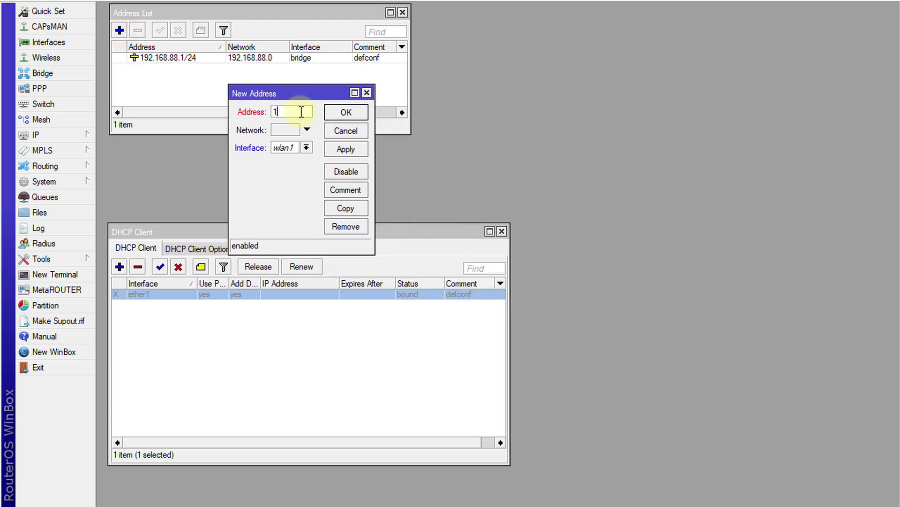
pyautogui.write('92.168.90.3')
pyautogui.moveTo(374, 174); pyautogui.dragTo(434, 174)
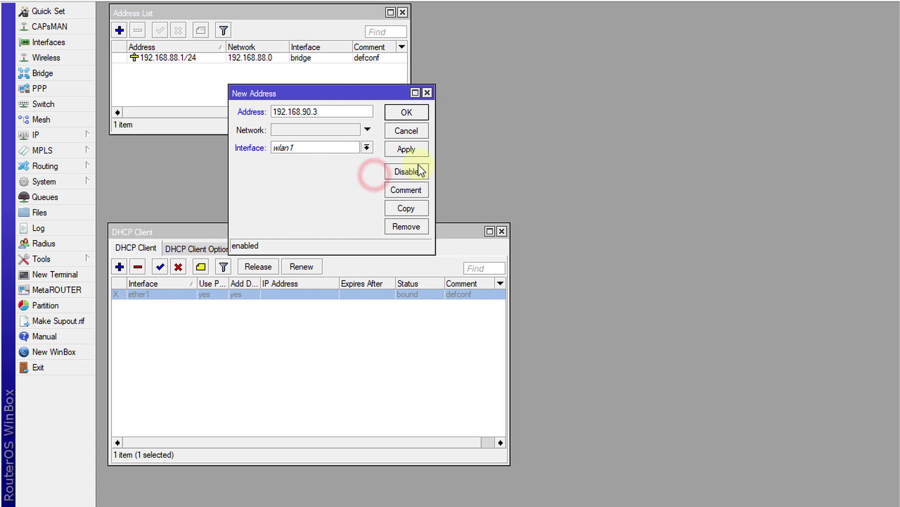
pyautogui.write('/24')
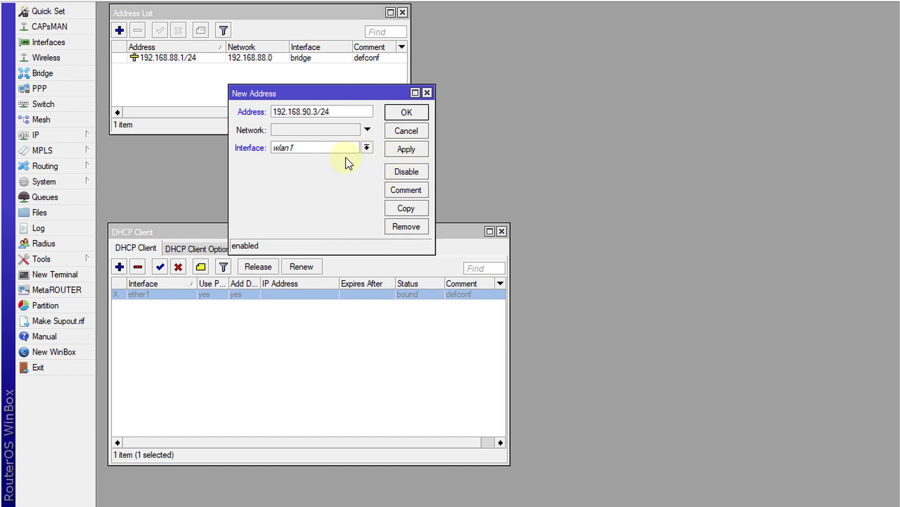
# - Assign the new 192.168.90.3/24 address to interface ether1 and save it
pyautogui.click(359, 148)
pyautogui.click(360, 149)
pyautogui.click(360, 148)
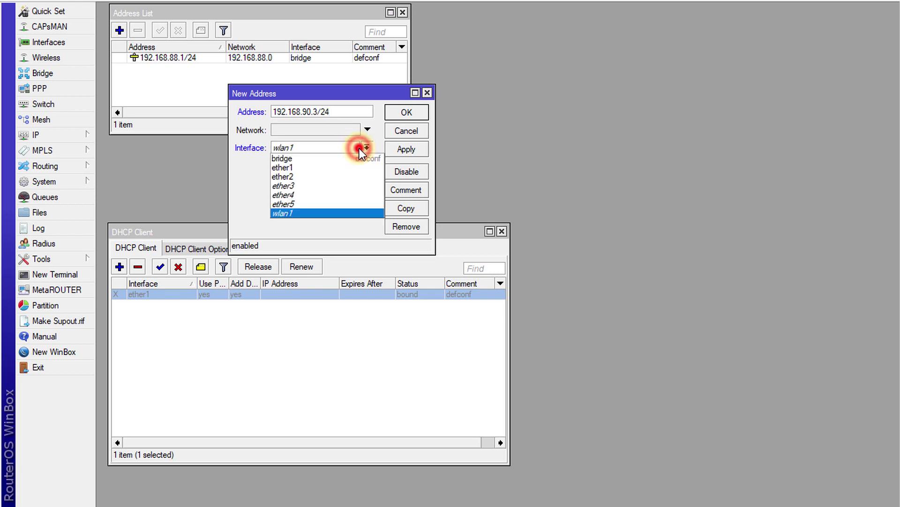
pyautogui.click(289, 168)
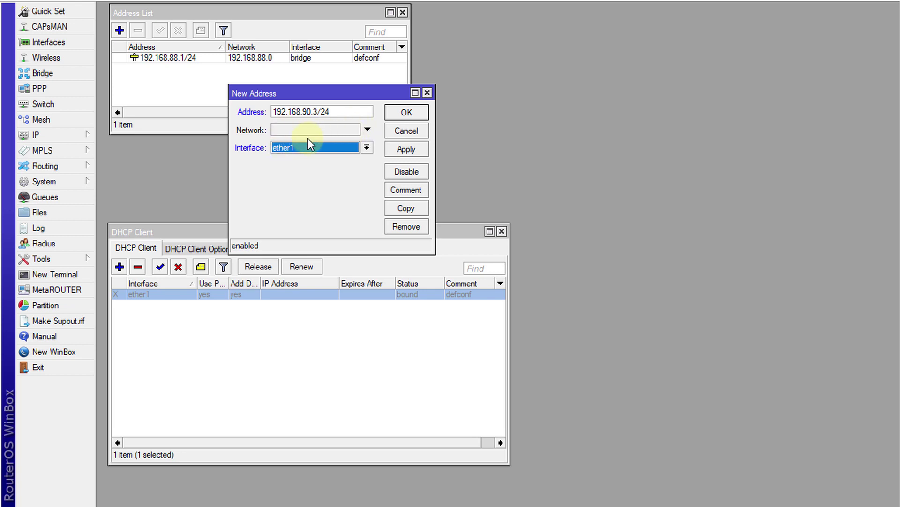
pyautogui.click(410, 150)
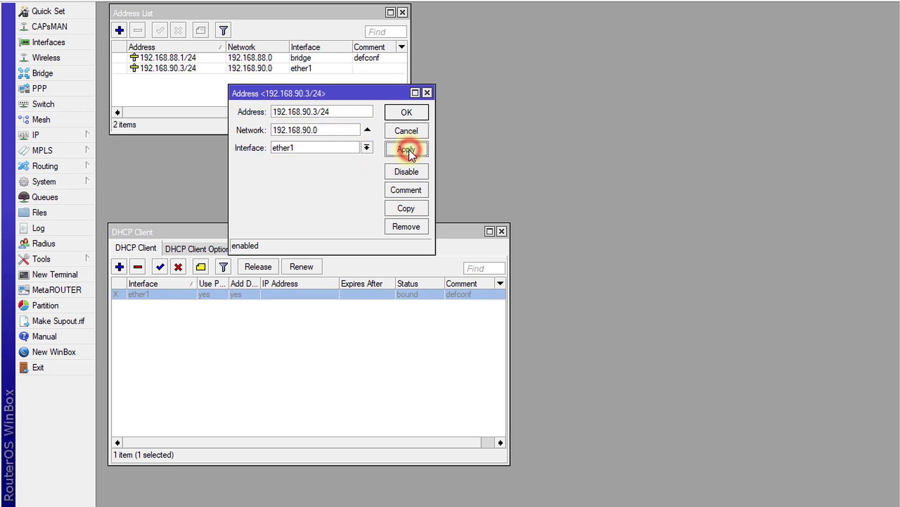
pyautogui.click(408, 113)
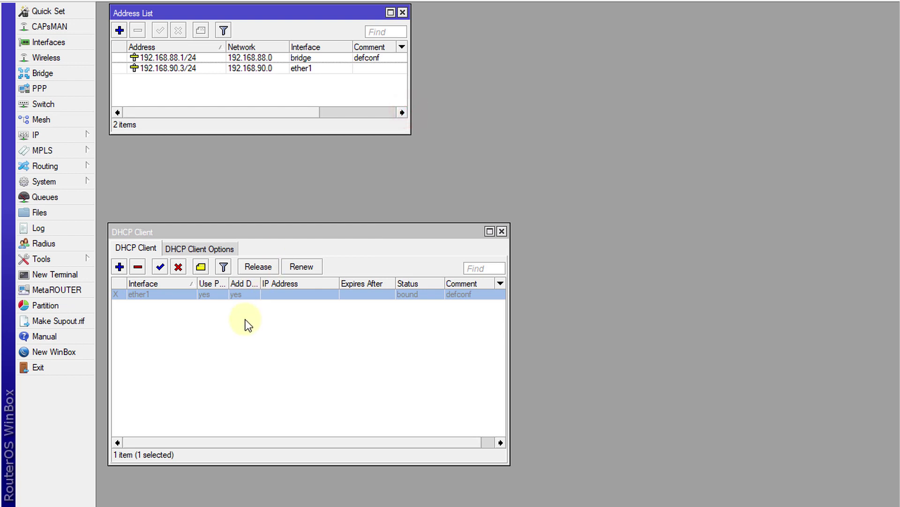
# - Open IP > Routes and shorten the Route List showing the 192.168.88.0 and 192.168.90.0 routes
pyautogui.click(57, 134)
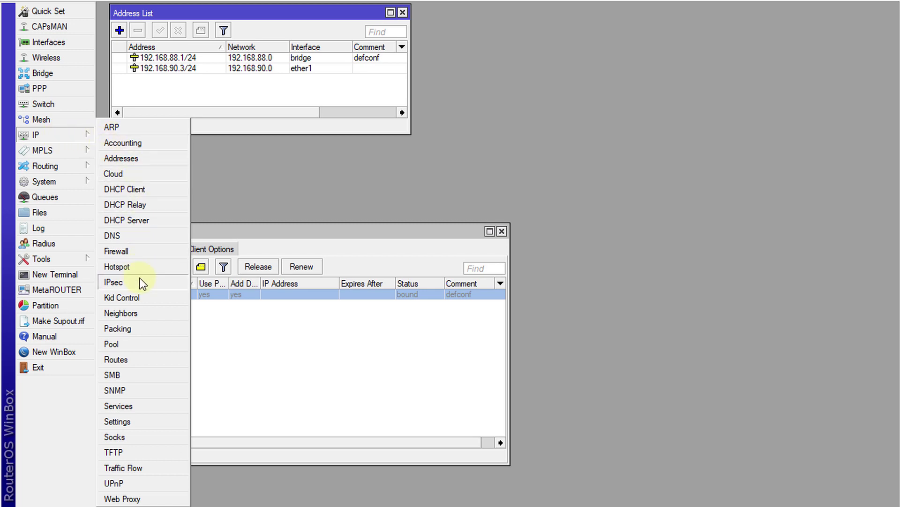
pyautogui.click(137, 361)
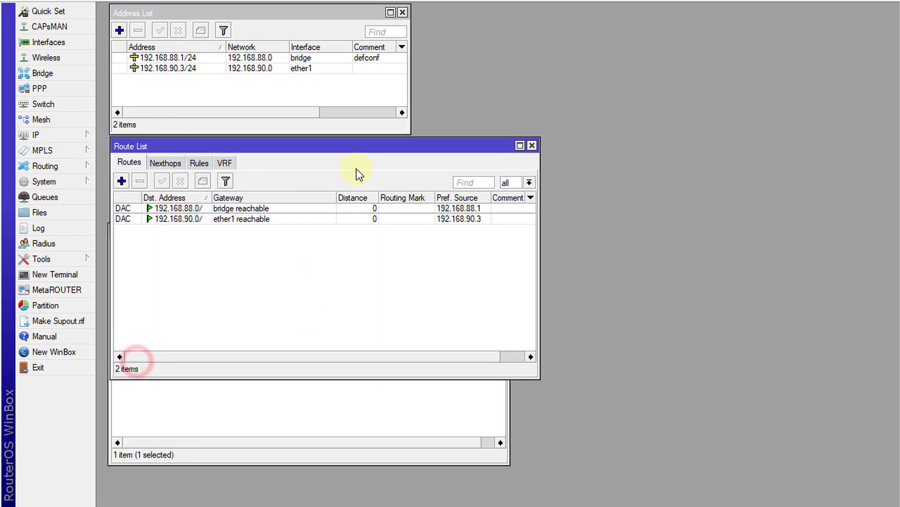
pyautogui.moveTo(340, 146); pyautogui.dragTo(644, 13)
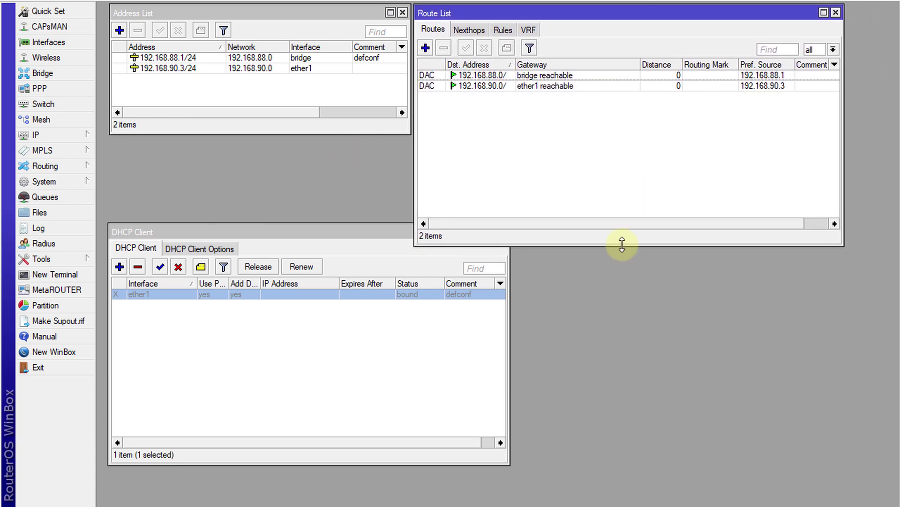
pyautogui.moveTo(622, 243); pyautogui.dragTo(625, 210)
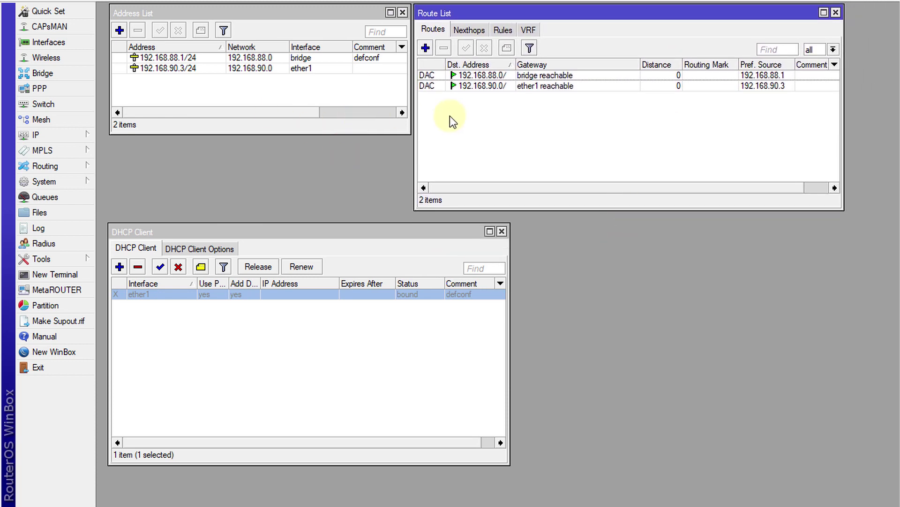
# - Add a 0.0.0.0/0 route with gateway 192.168.90.1 and save it
pyautogui.click(427, 48)
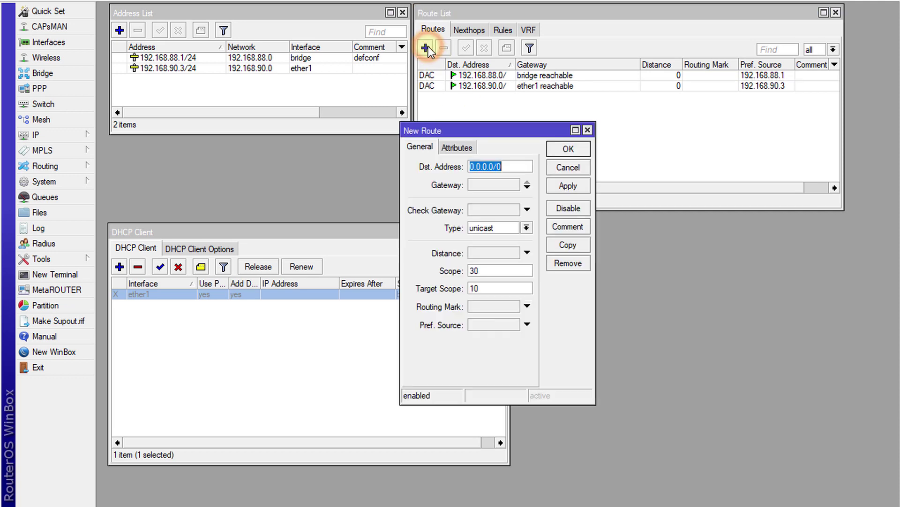
pyautogui.click(496, 186)
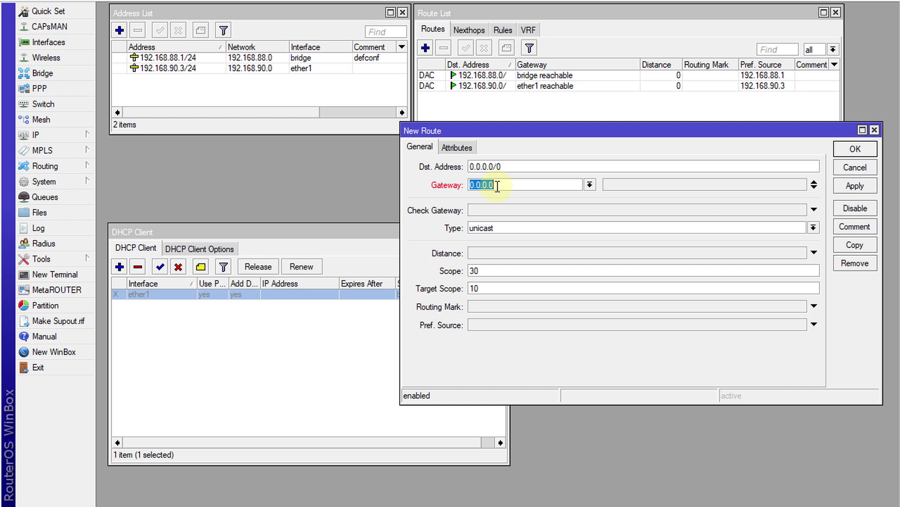
pyautogui.write('192.168.90.1')
pyautogui.click(862, 186)
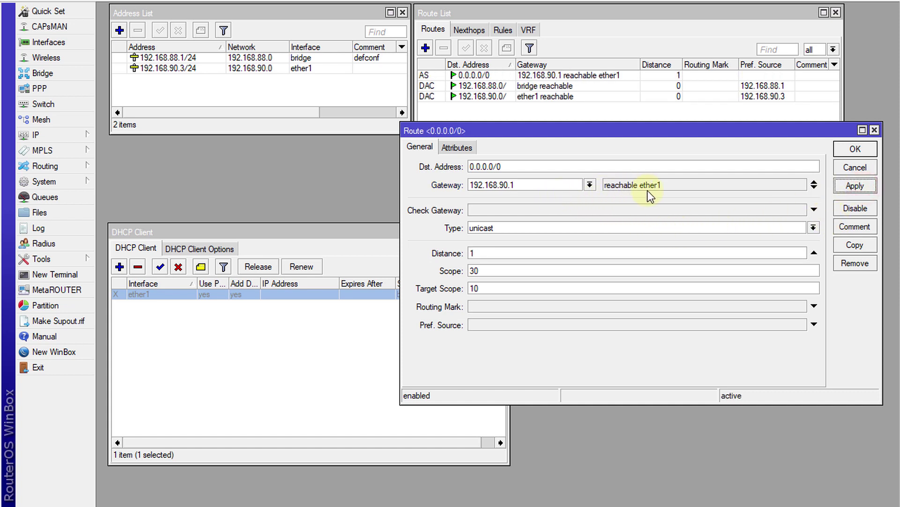
pyautogui.click(856, 148)
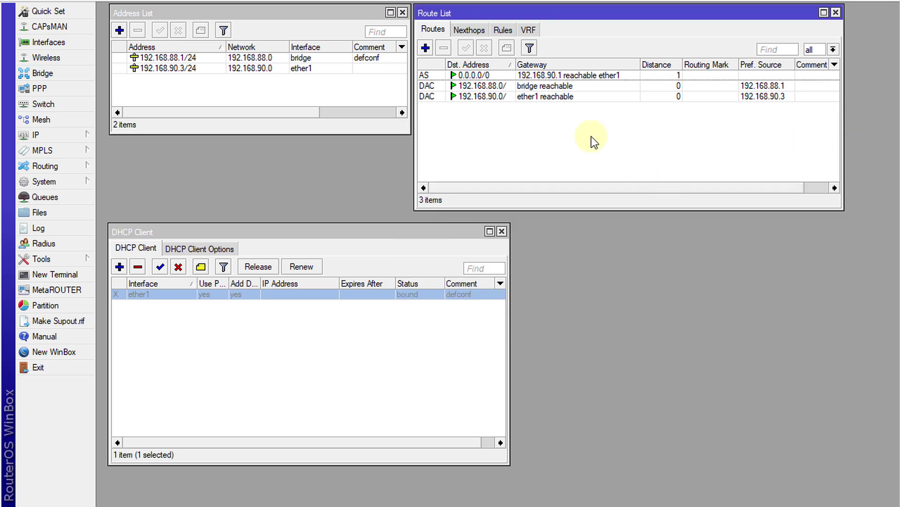
# - Add 8.8.8.8 as the server in IP > DNS settings and apply it
pyautogui.click(63, 137)
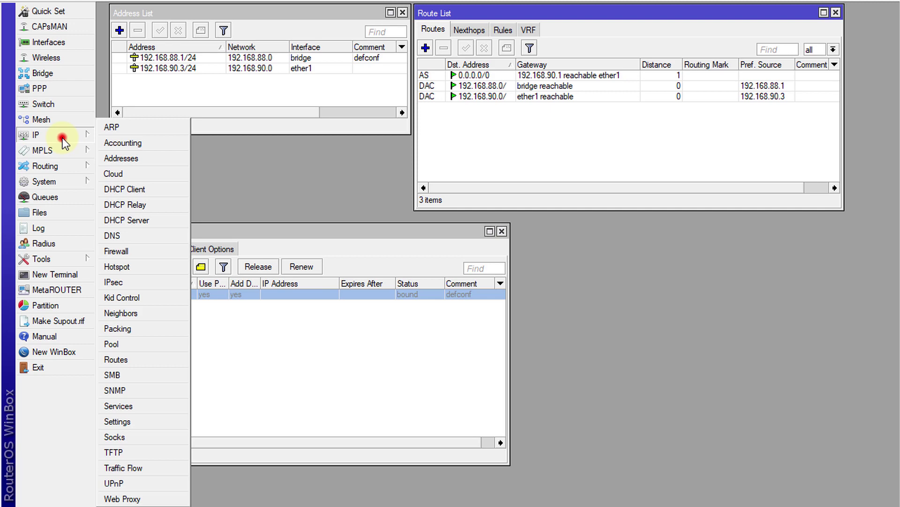
pyautogui.click(136, 236)
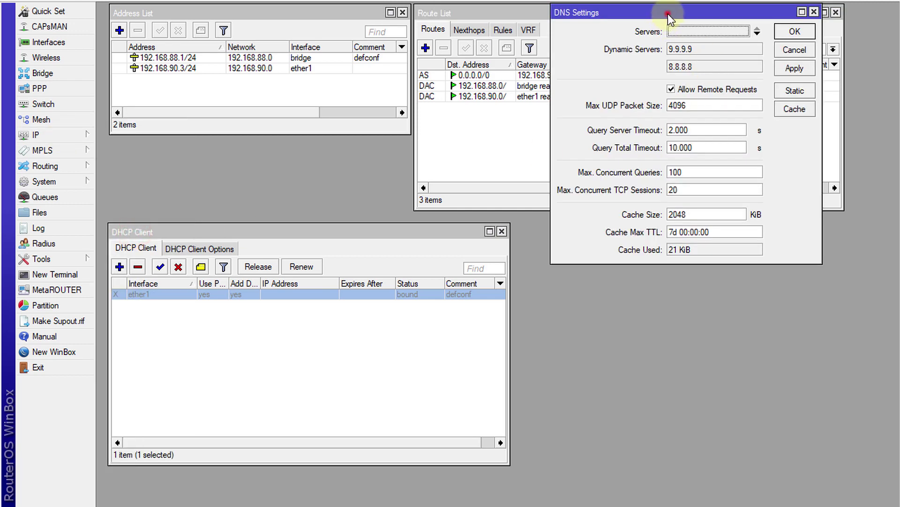
pyautogui.moveTo(667, 13); pyautogui.dragTo(648, 234)
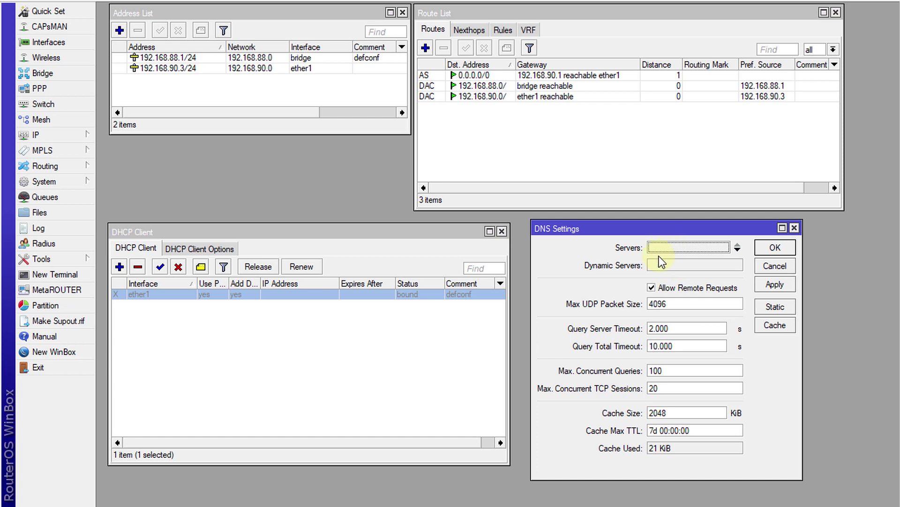
pyautogui.click(670, 249)
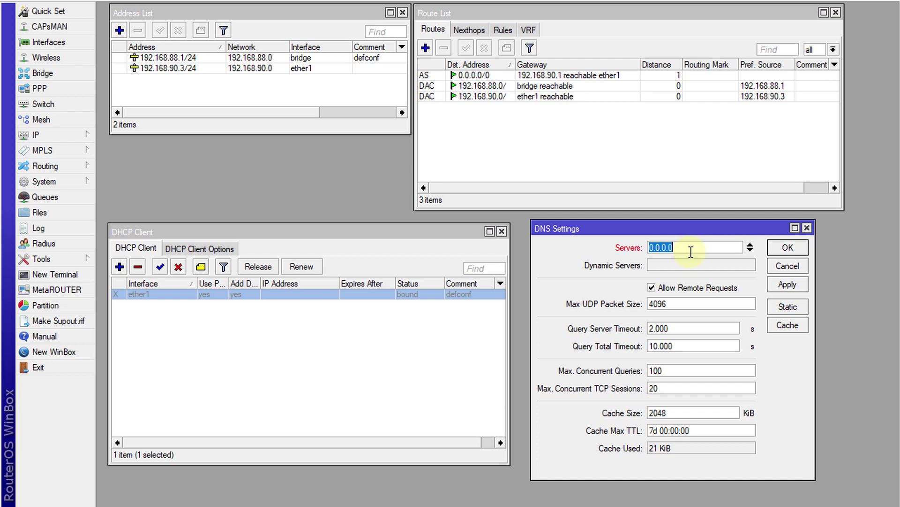
pyautogui.write('8.8.8.8')
pyautogui.click(788, 285)
pyautogui.click(785, 286)
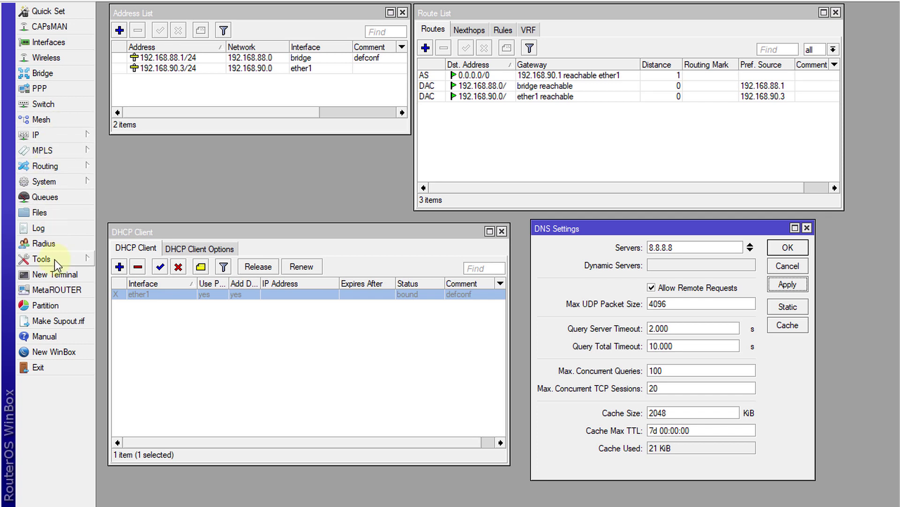
# - Open System > Packages and check for updates, confirming version 6.43.1 is current
pyautogui.click(64, 140)
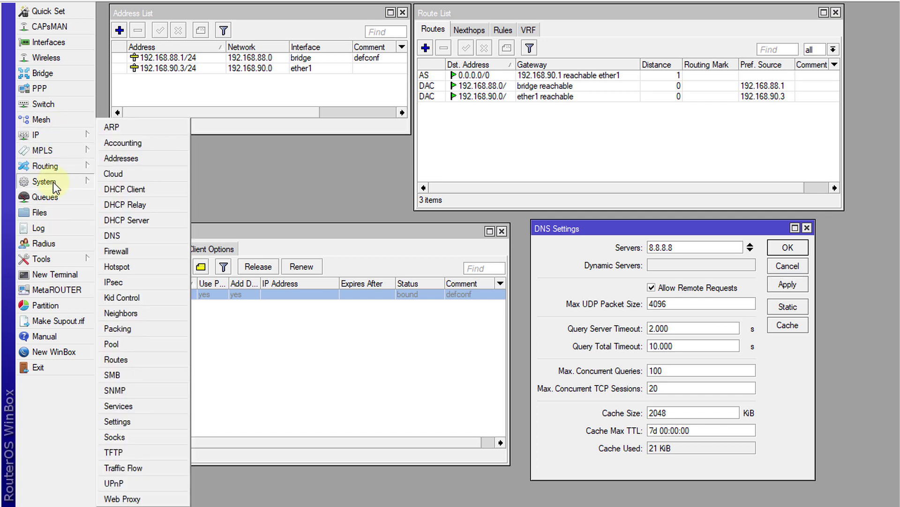
pyautogui.moveTo(52, 182)
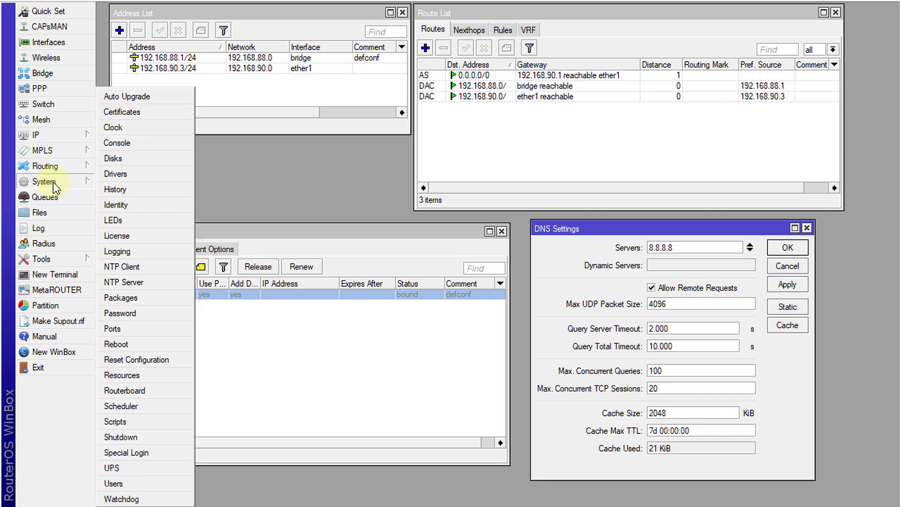
pyautogui.click(139, 295)
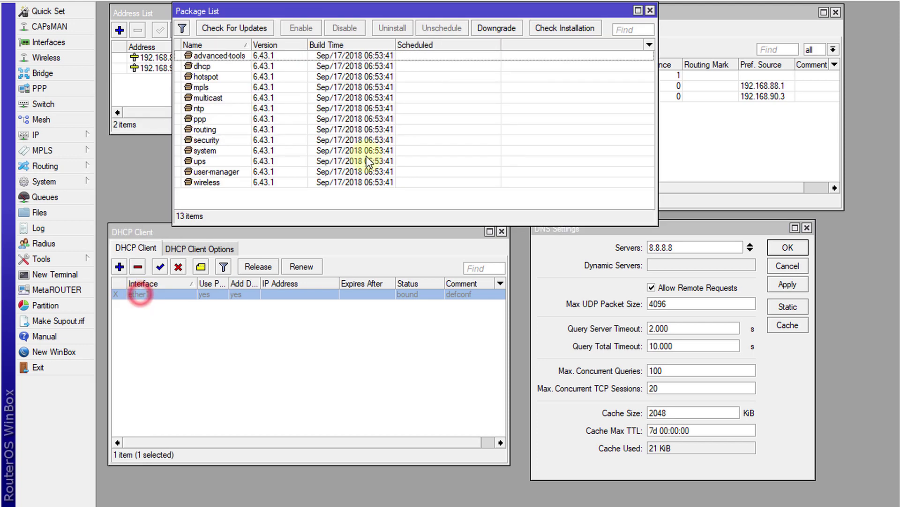
pyautogui.click(232, 29)
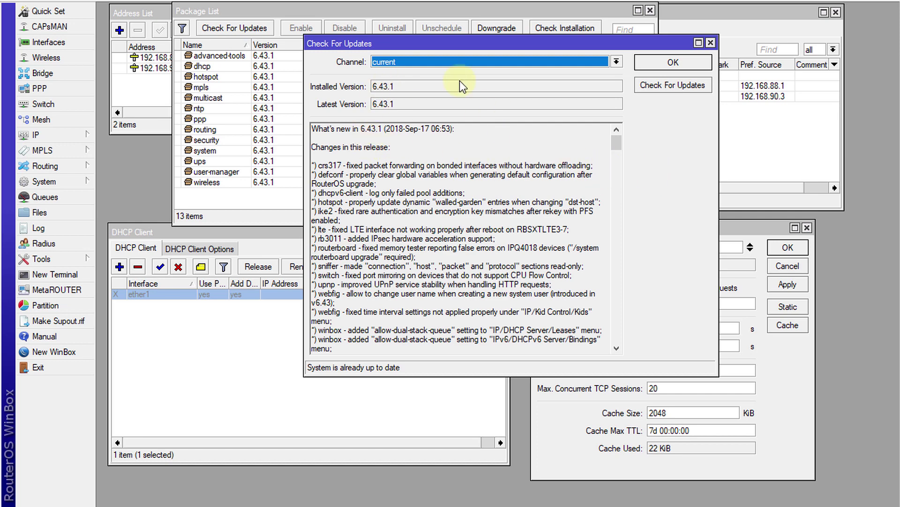
pyautogui.click(710, 43)
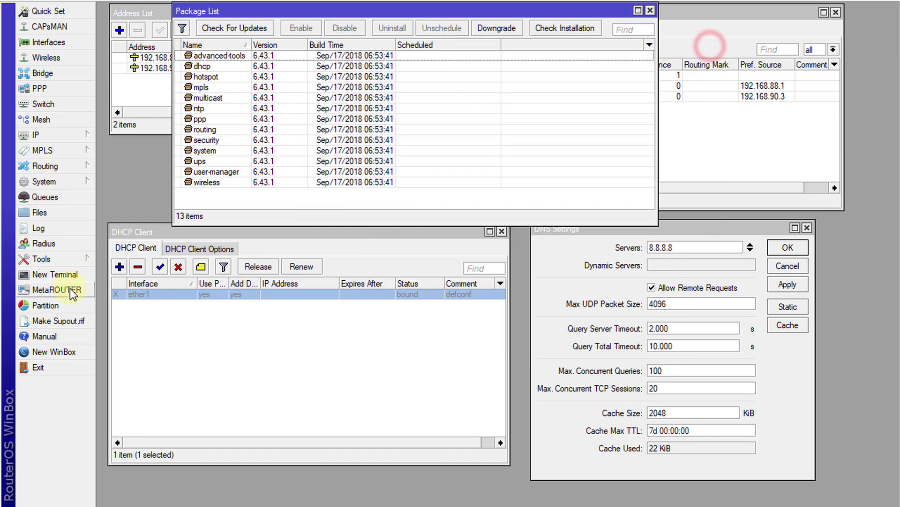
pyautogui.click(69, 276)
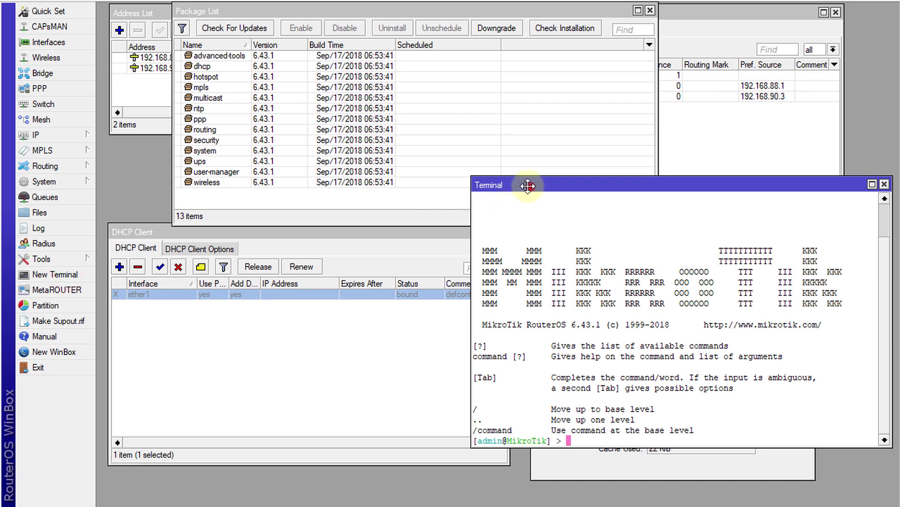
pyautogui.moveTo(525, 185); pyautogui.dragTo(244, 56)
pyautogui.write('ping ')
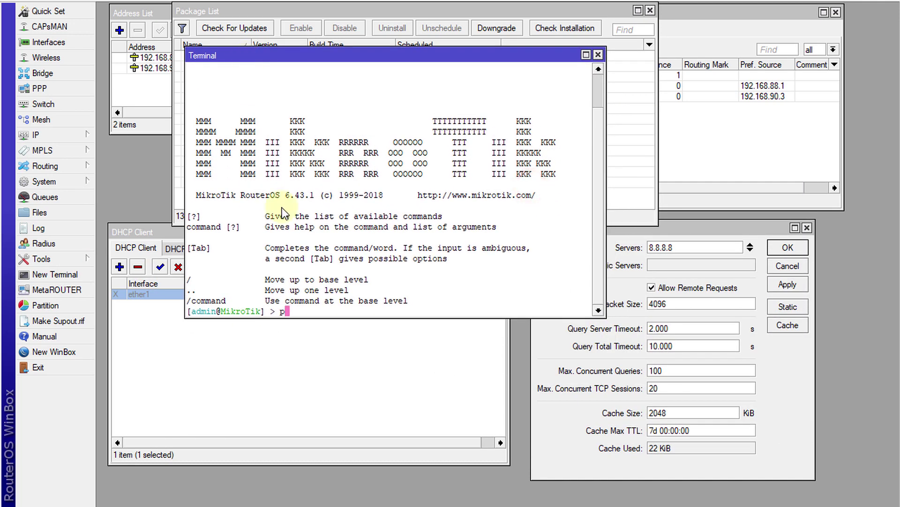
pyautogui.write('www.google.com')
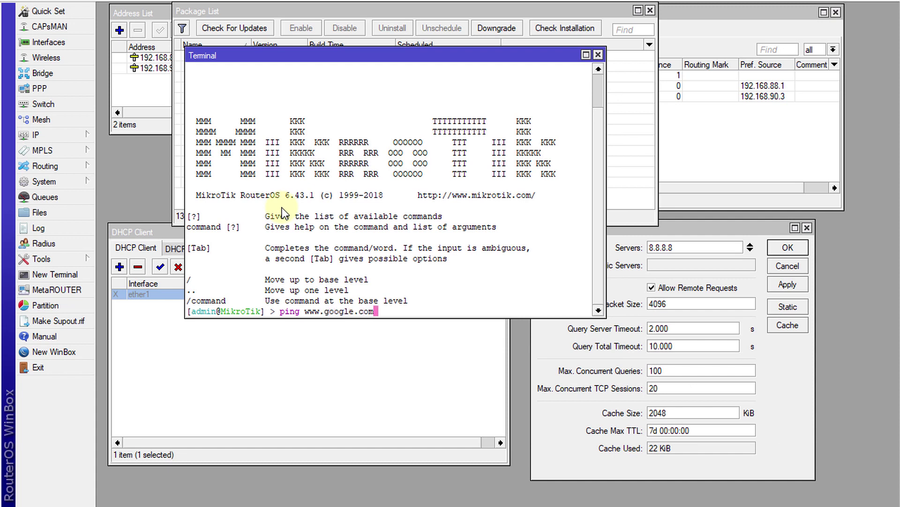
pyautogui.press('Return')
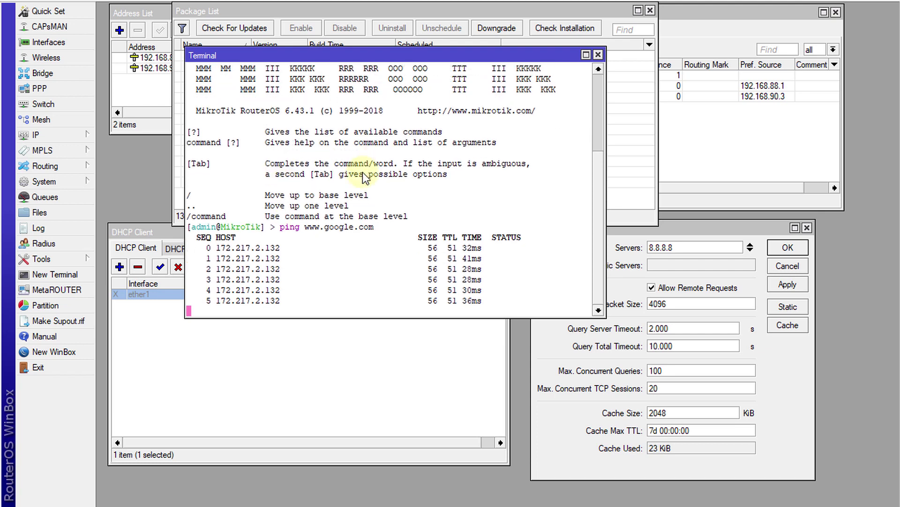
pyautogui.hotkey('ctrl', 'c')
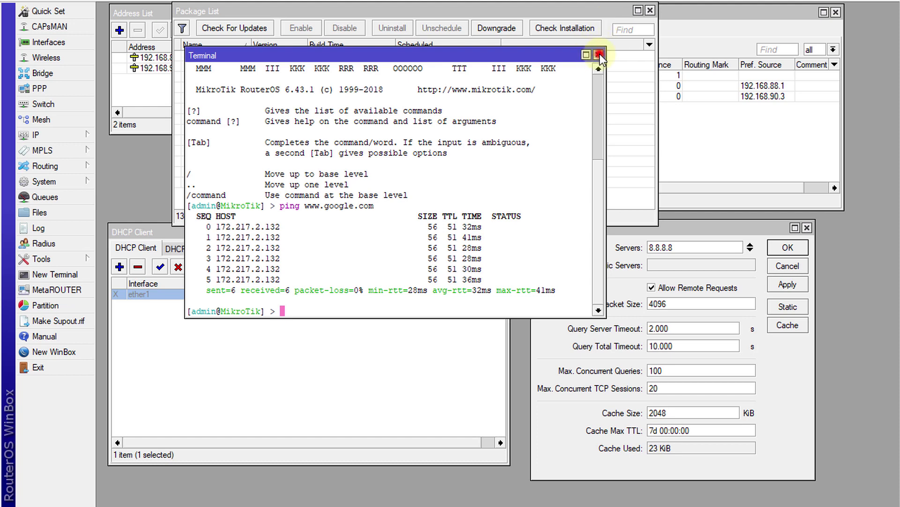
pyautogui.click(598, 55)
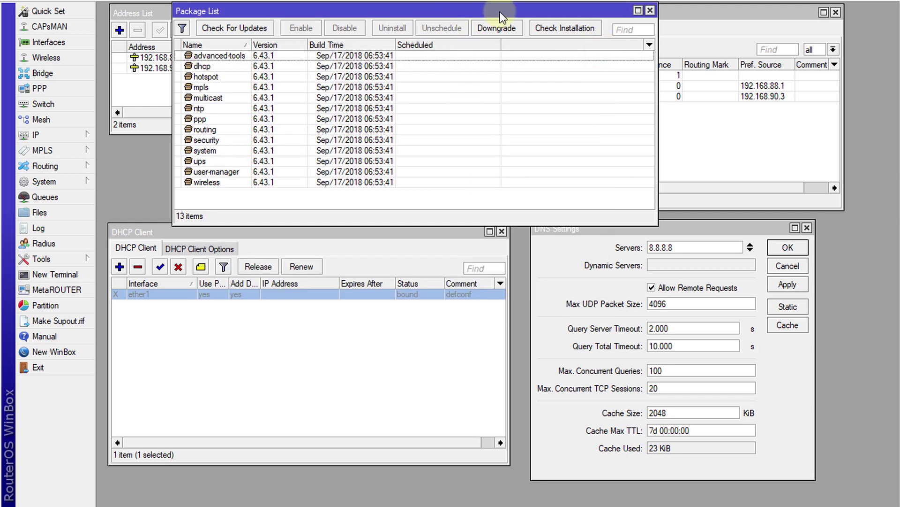
pyautogui.click(652, 9)
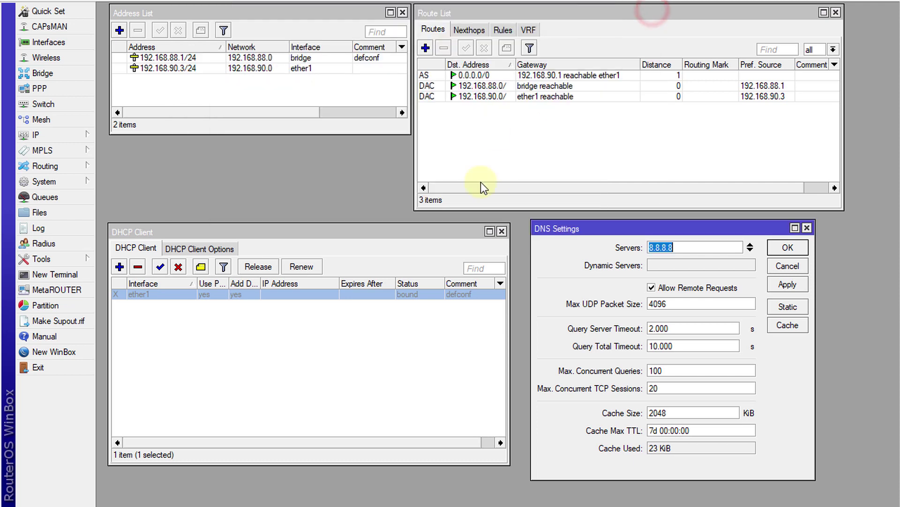